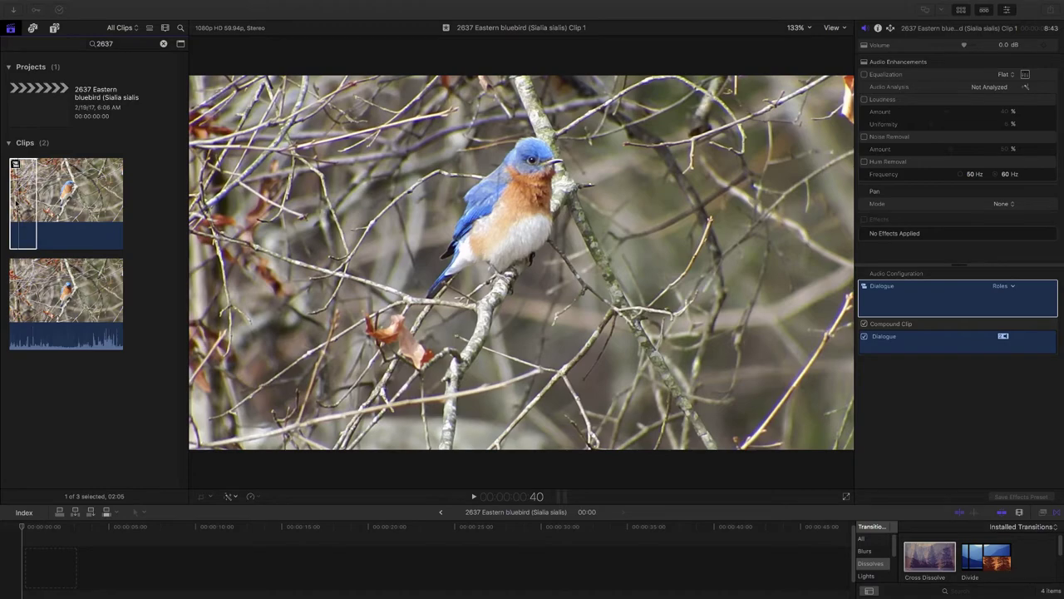
Mark a short range at the start of the first bluebird clip's filmstrip
click(15, 200)
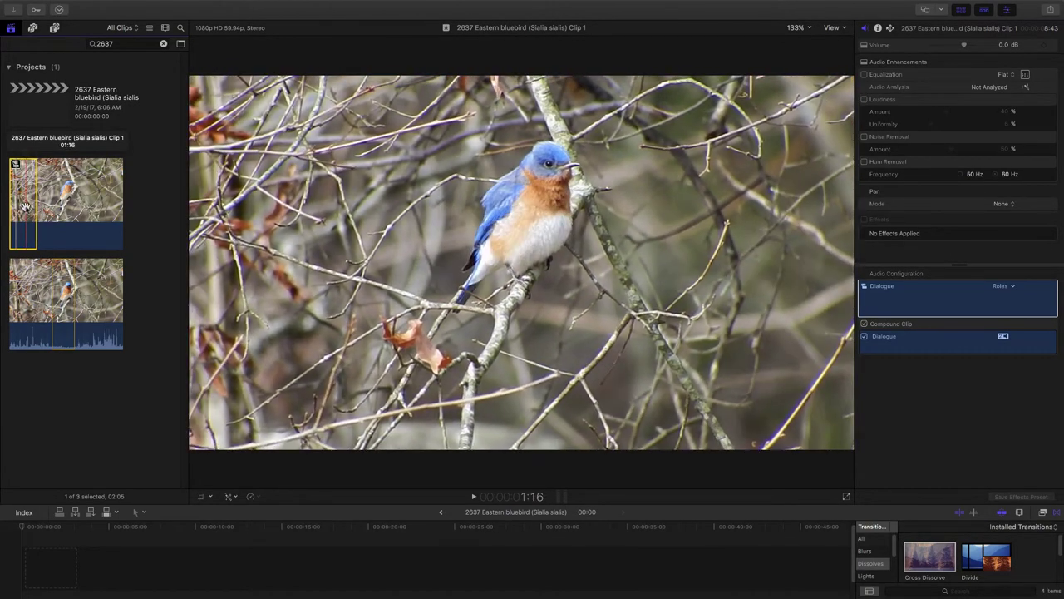
Drop the marked range into the empty timeline and trim its end to a 00:51 duration
drag(25, 206, 60, 578)
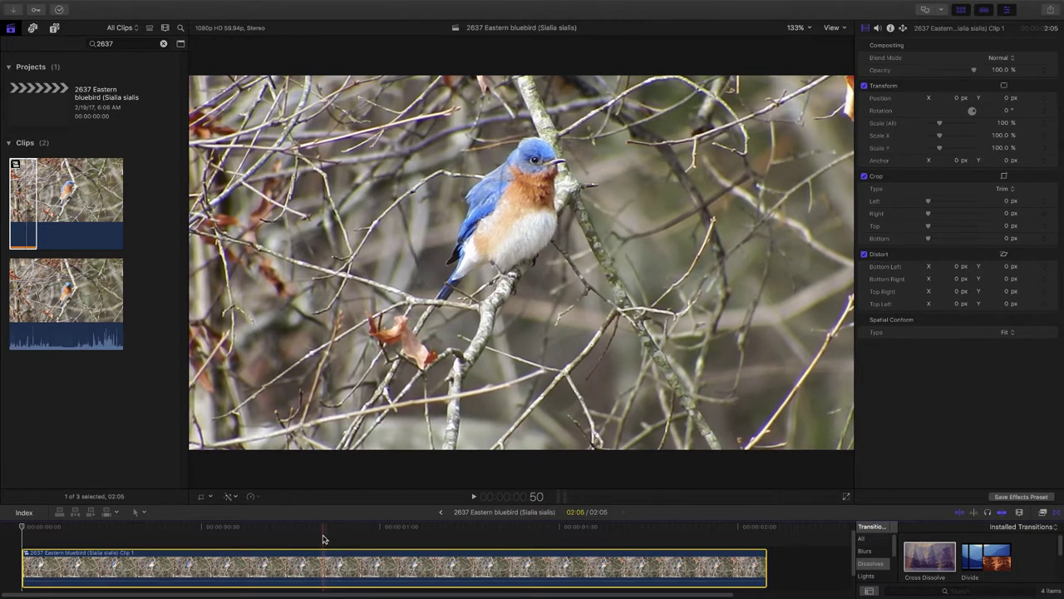
click(324, 539)
click(766, 570)
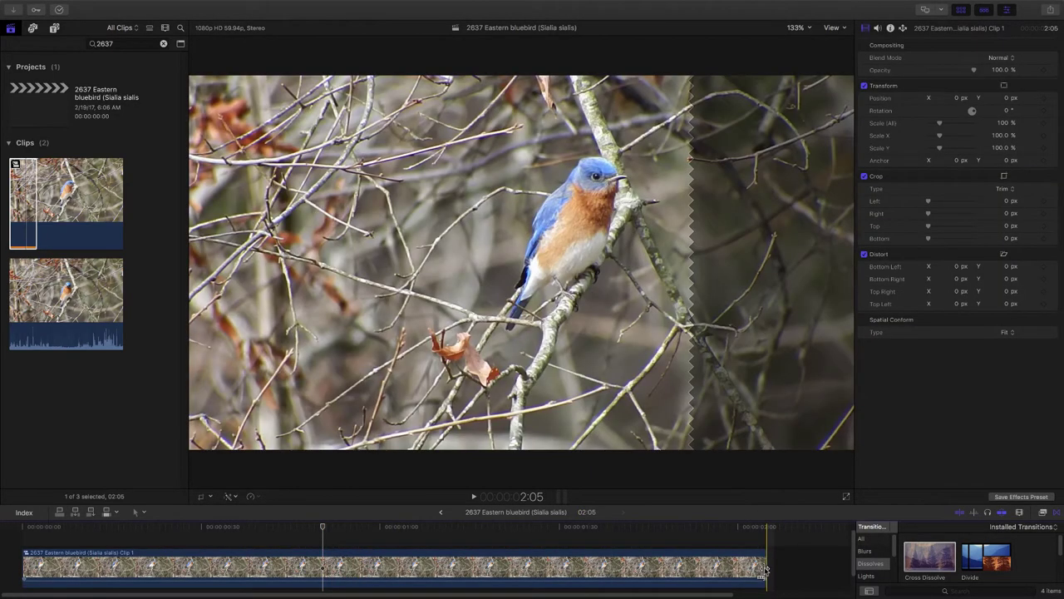
drag(766, 570, 321, 570)
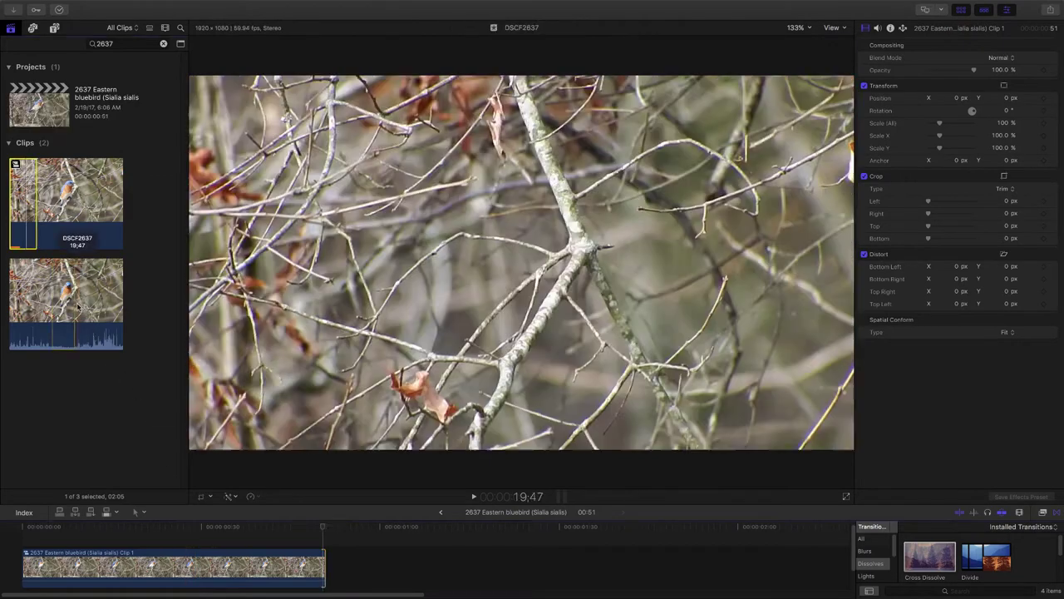
Place DSCF2637 right after the first clip at the end of the storyline
click(79, 308)
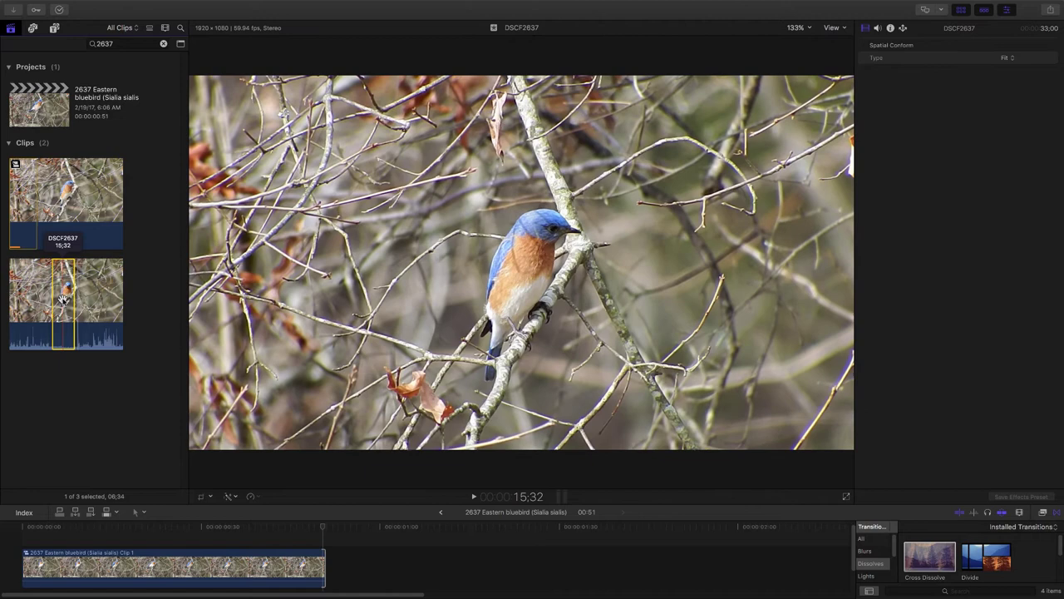
drag(63, 300, 335, 570)
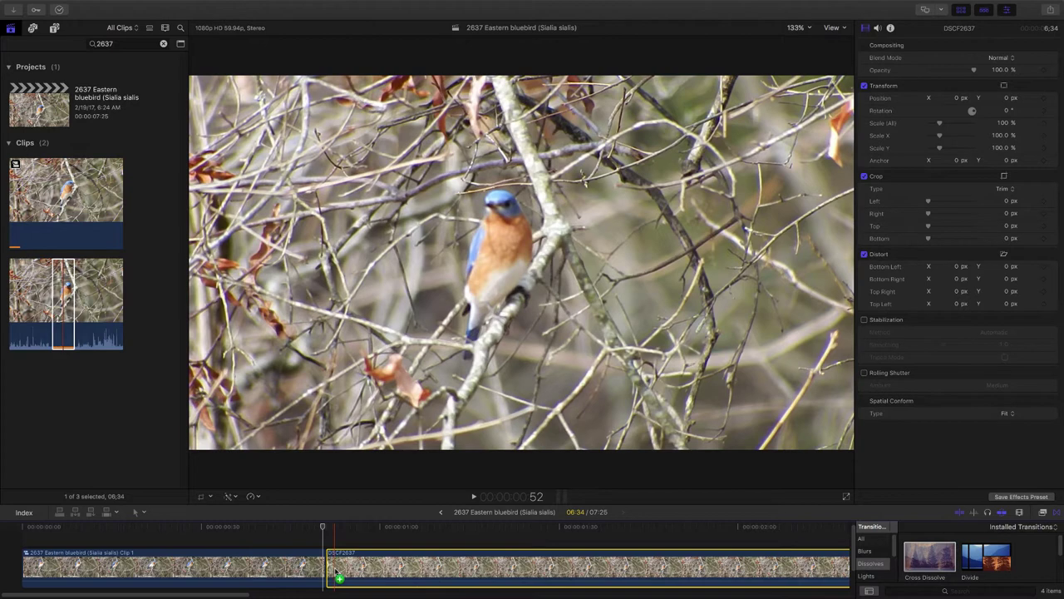
key(shift+z)
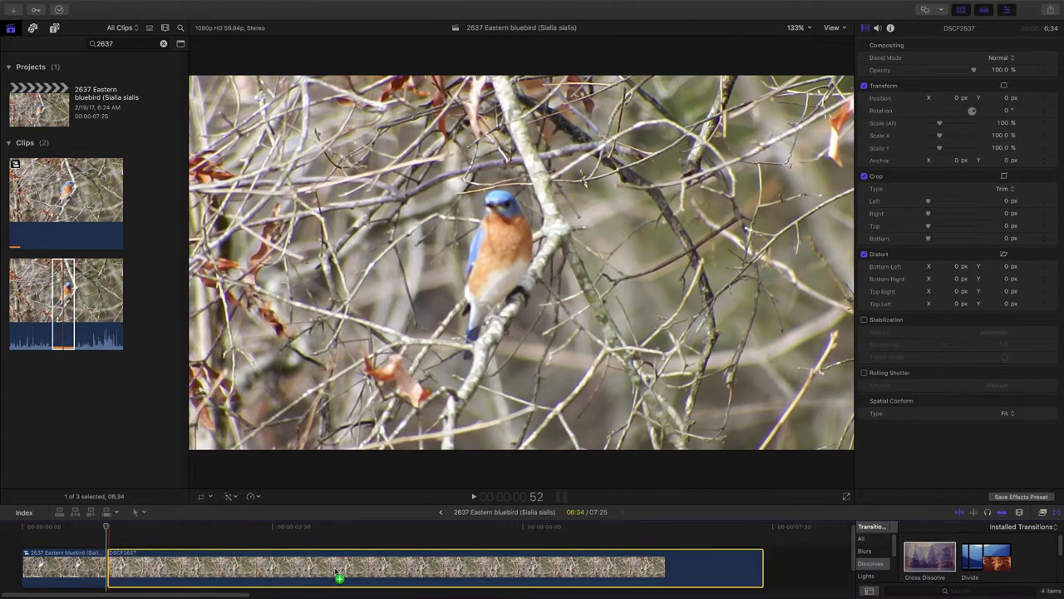
drag(339, 570, 112, 573)
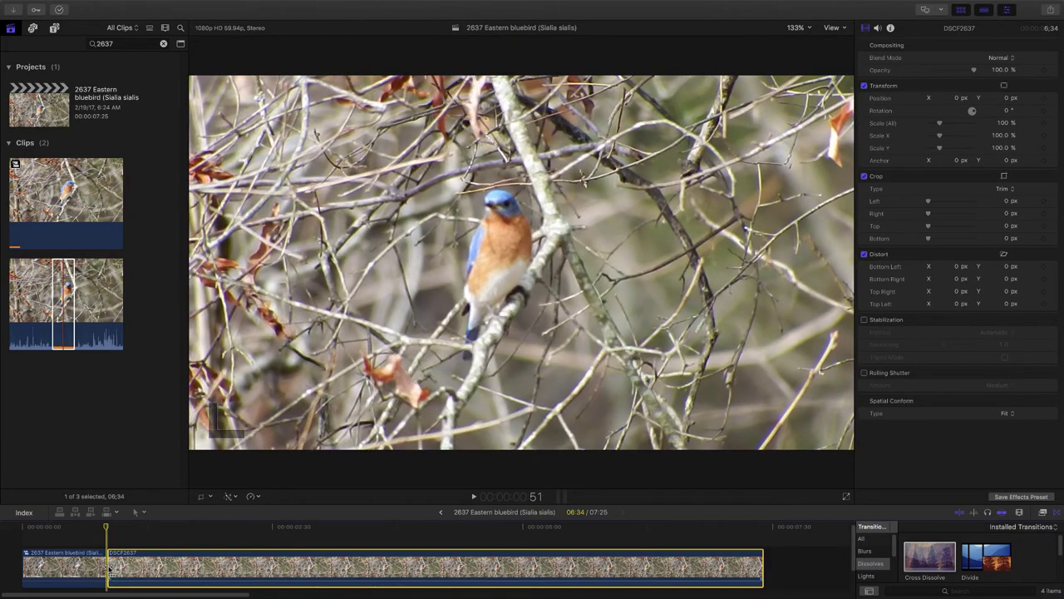
drag(112, 574, 112, 574)
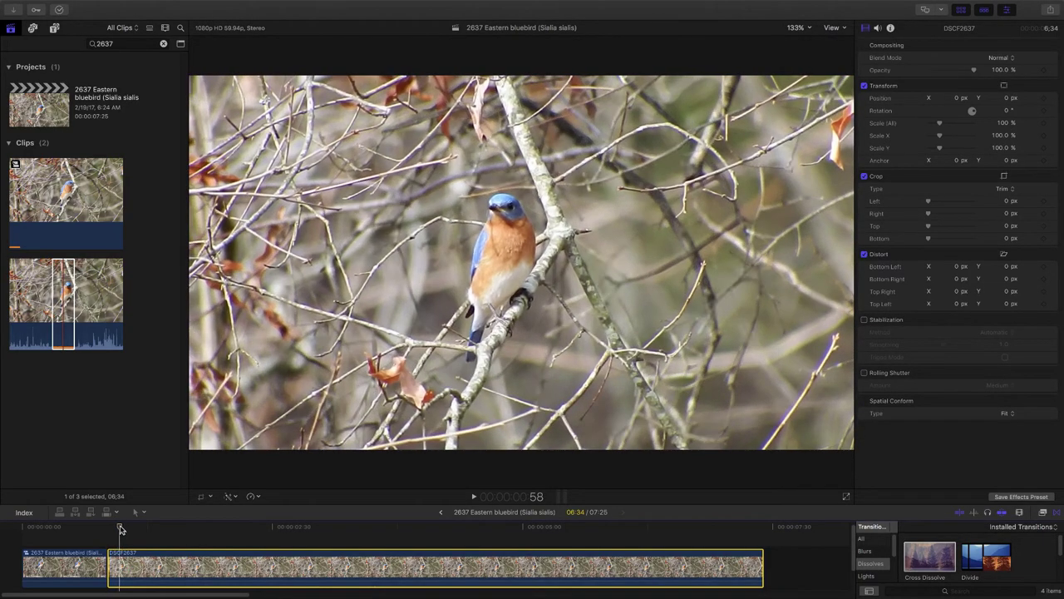
Trim eleven frames off DSCF2637's start and extend its end slightly, making the project 07:18
drag(113, 530, 126, 528)
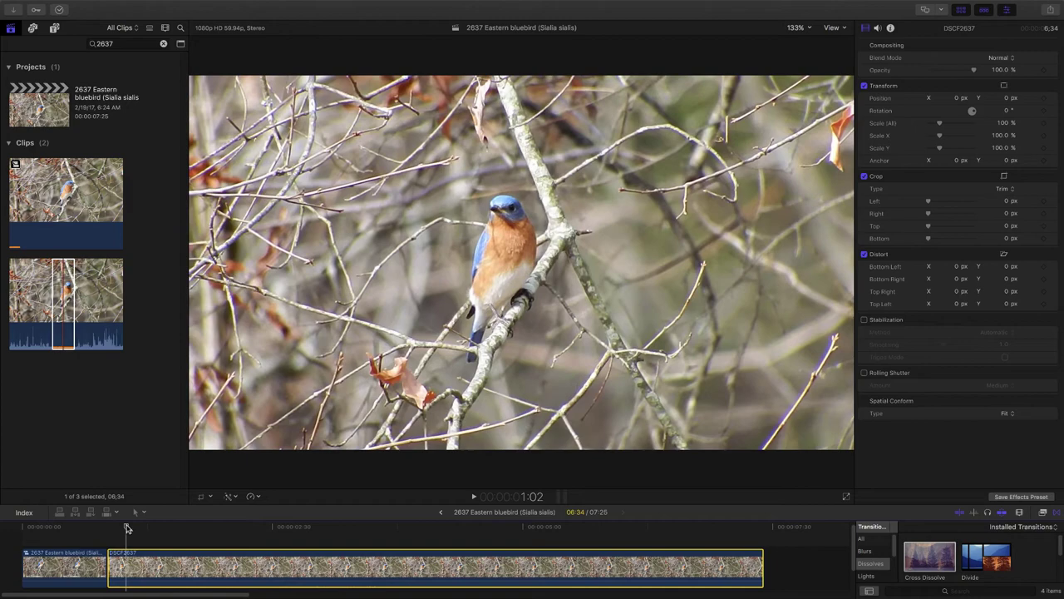
drag(109, 572, 131, 574)
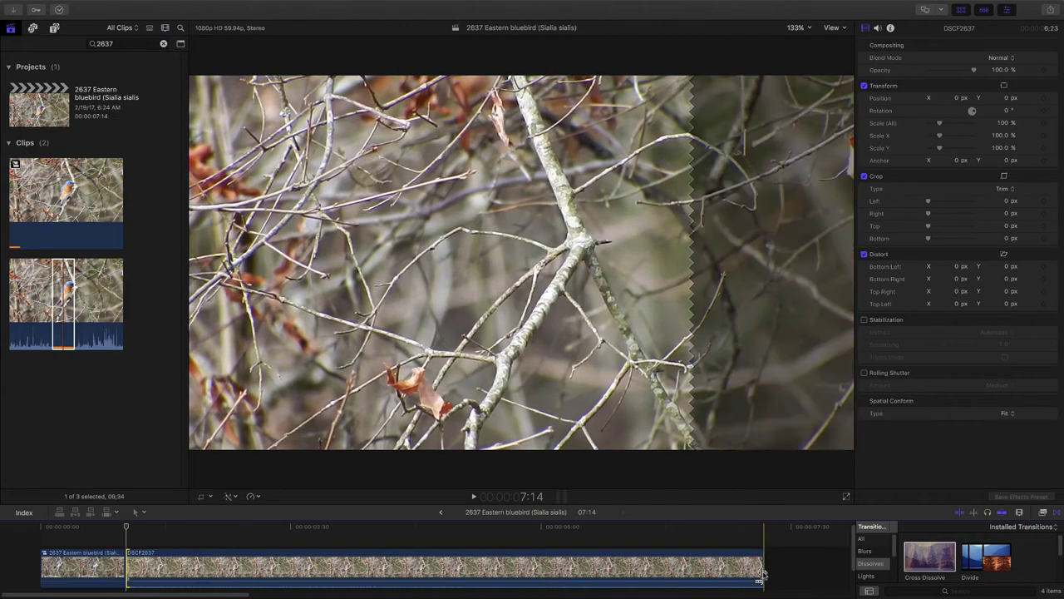
drag(763, 572, 769, 572)
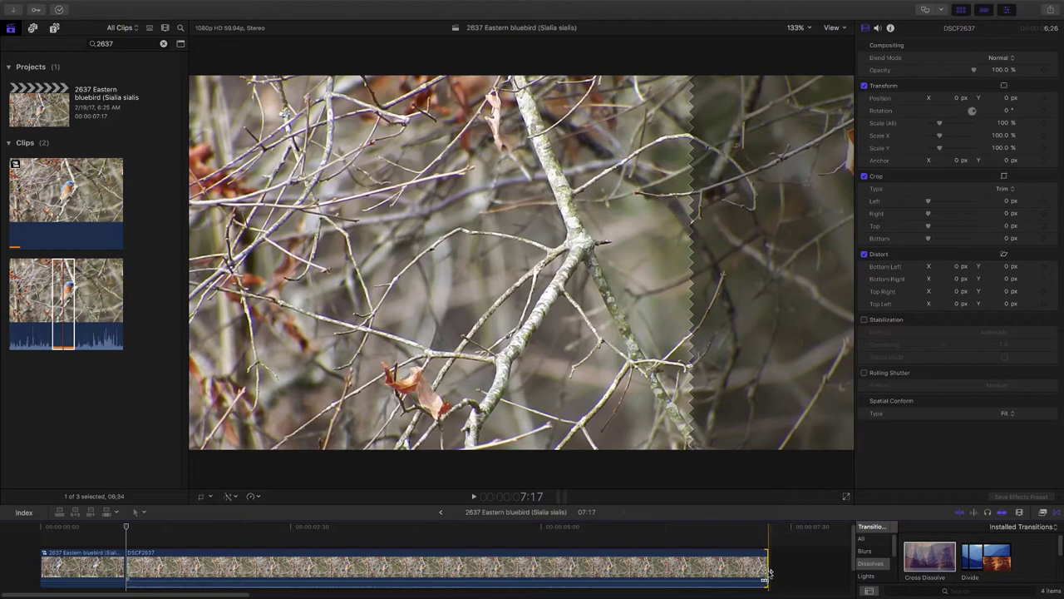
drag(769, 572, 771, 572)
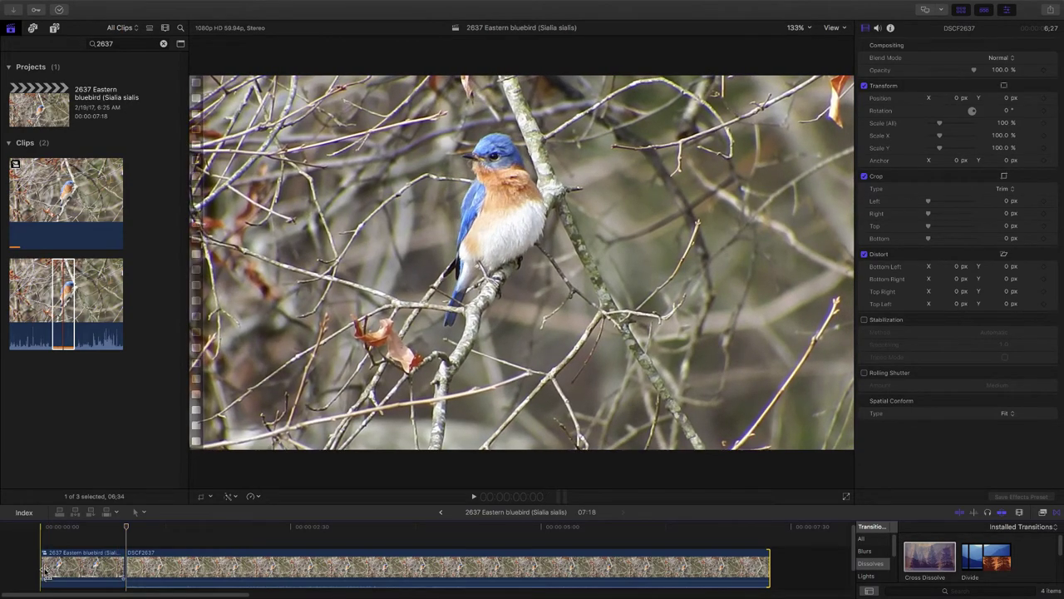
key(space)
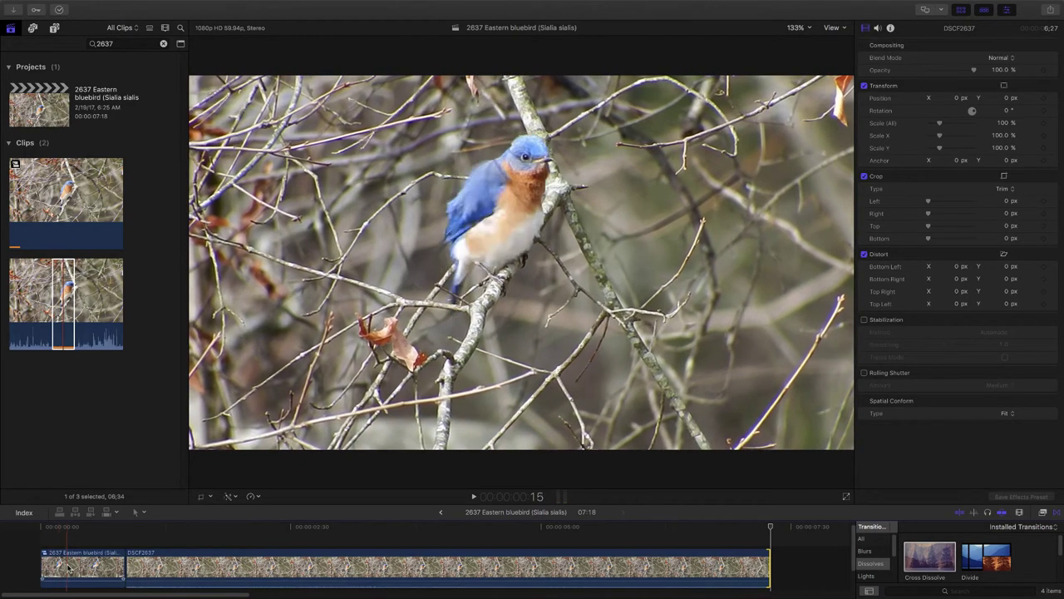
click(67, 568)
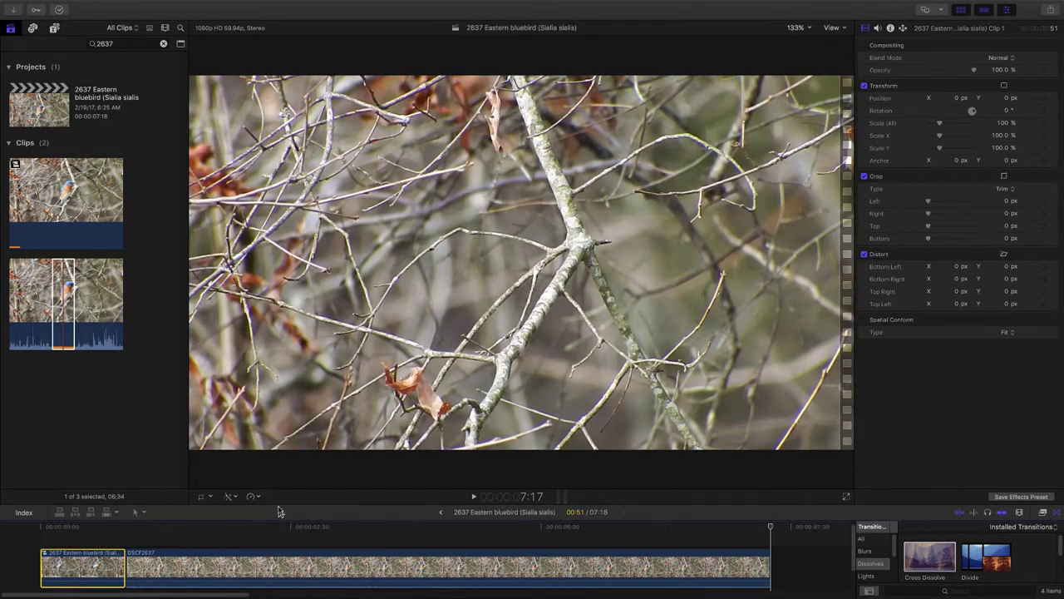
Retime the first clip to a custom 8% rate, stretching it to 10:38
click(254, 498)
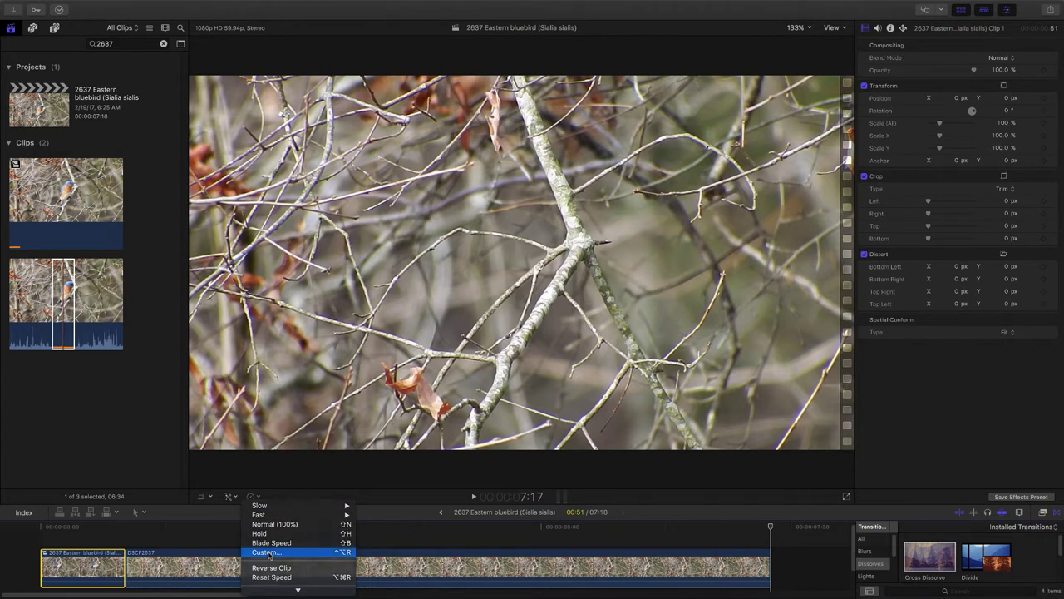
click(268, 553)
text(8)
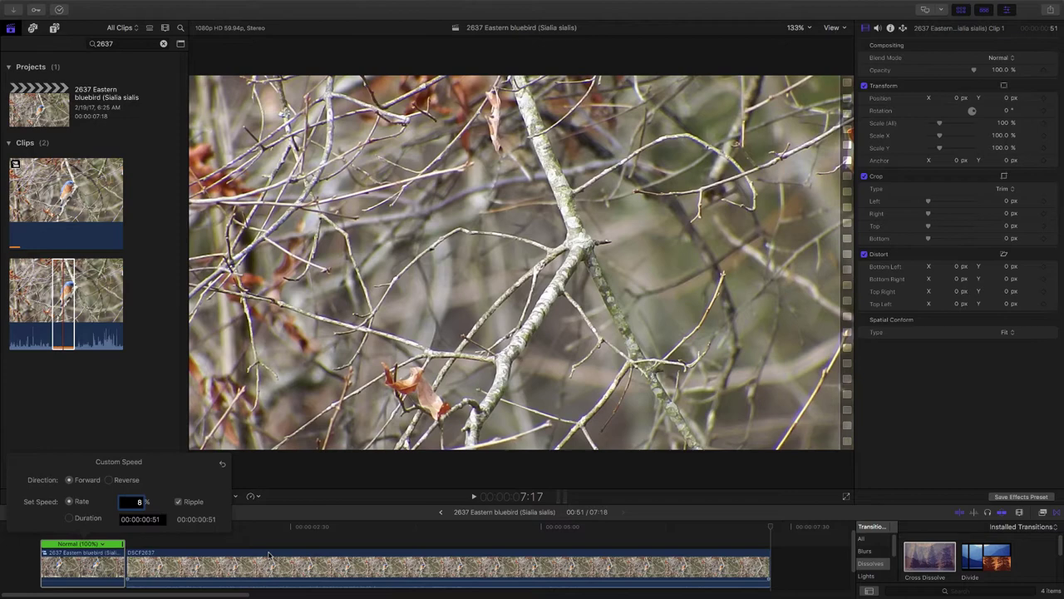
key(Return)
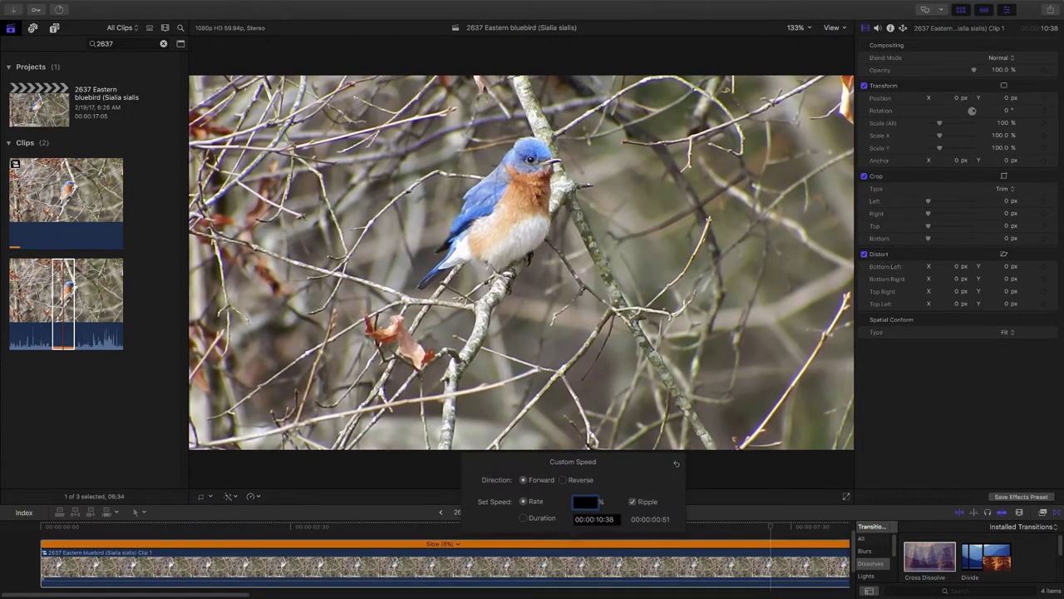
click(370, 544)
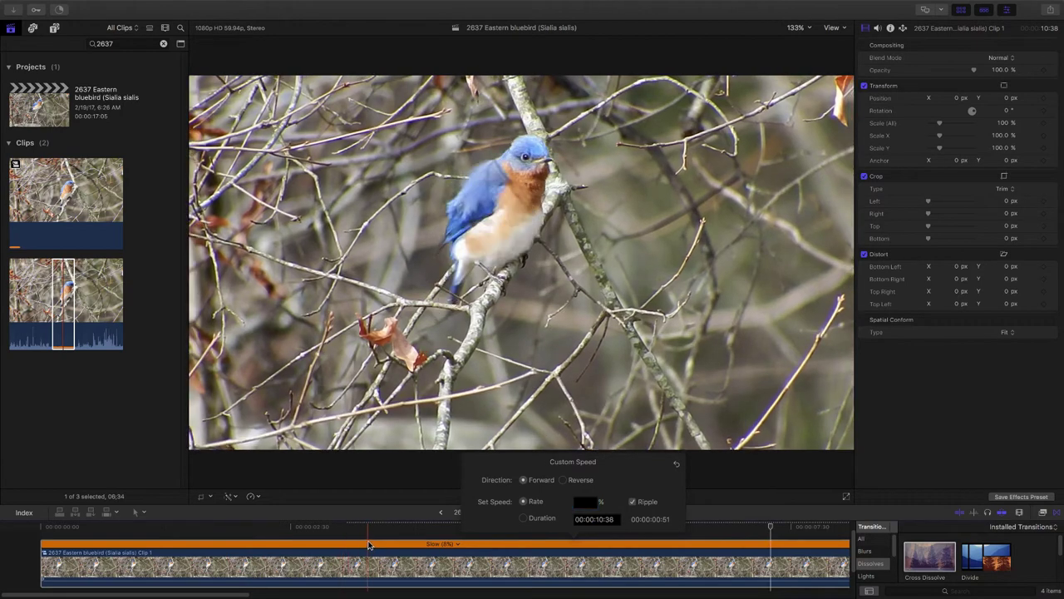
key(Escape)
key(shift+z)
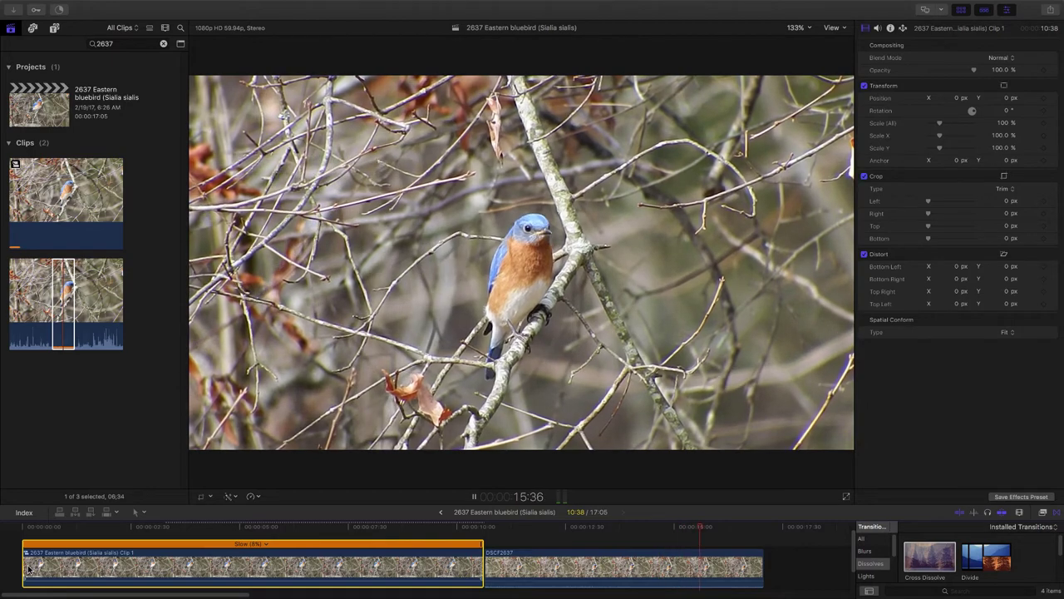
key(space)
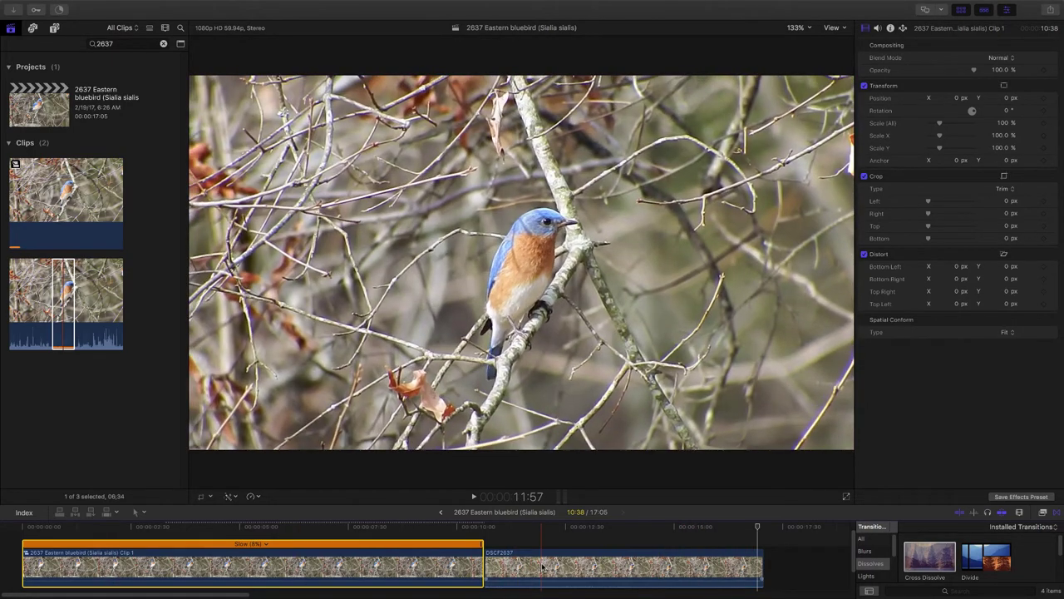
Retime DSCF2637 to a 00:00:19;25 duration (33%), making the project 30:03
click(542, 568)
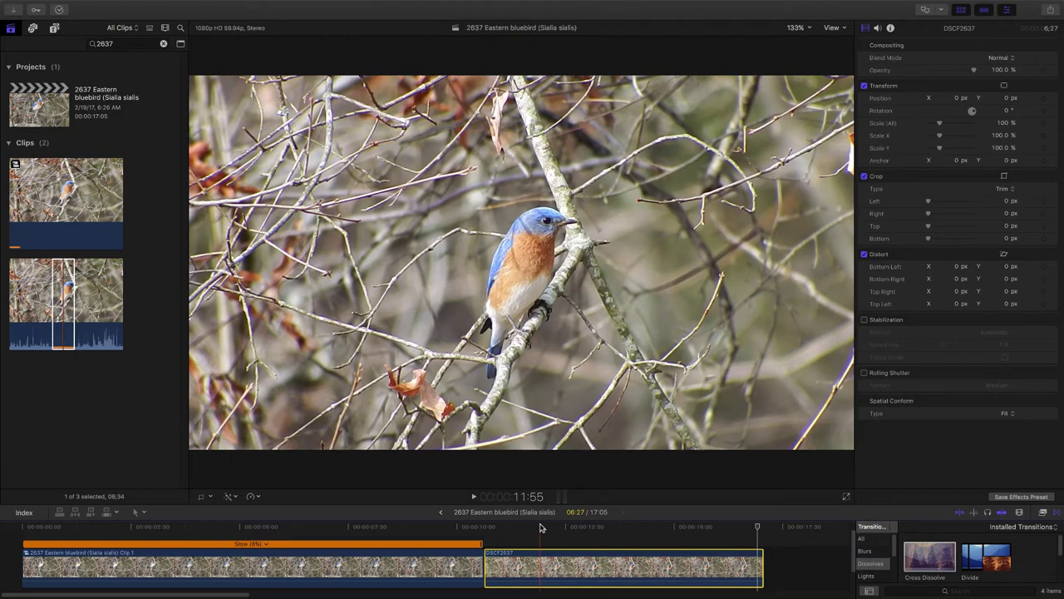
click(257, 497)
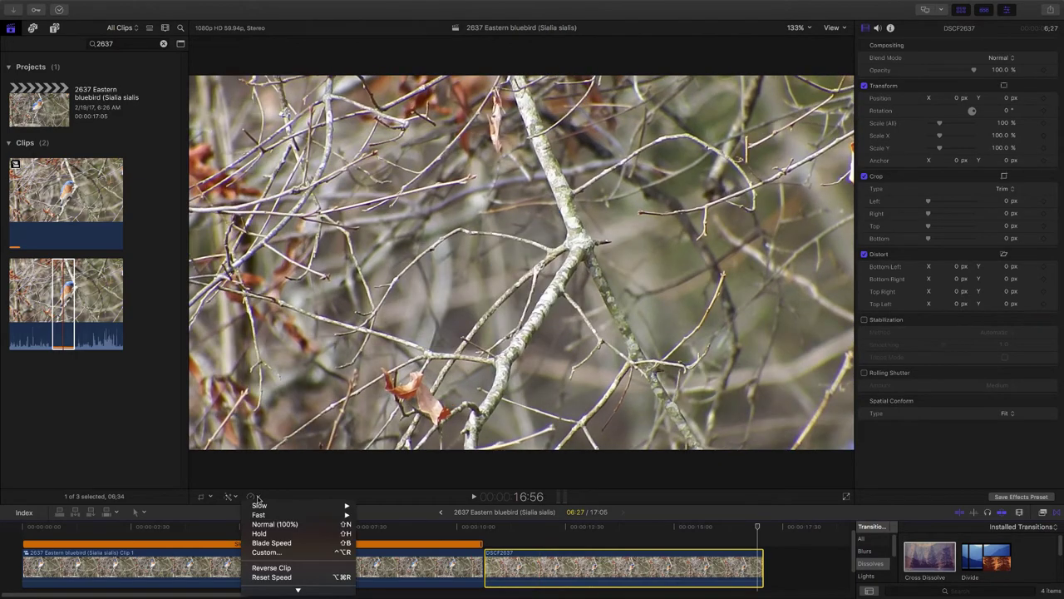
click(266, 552)
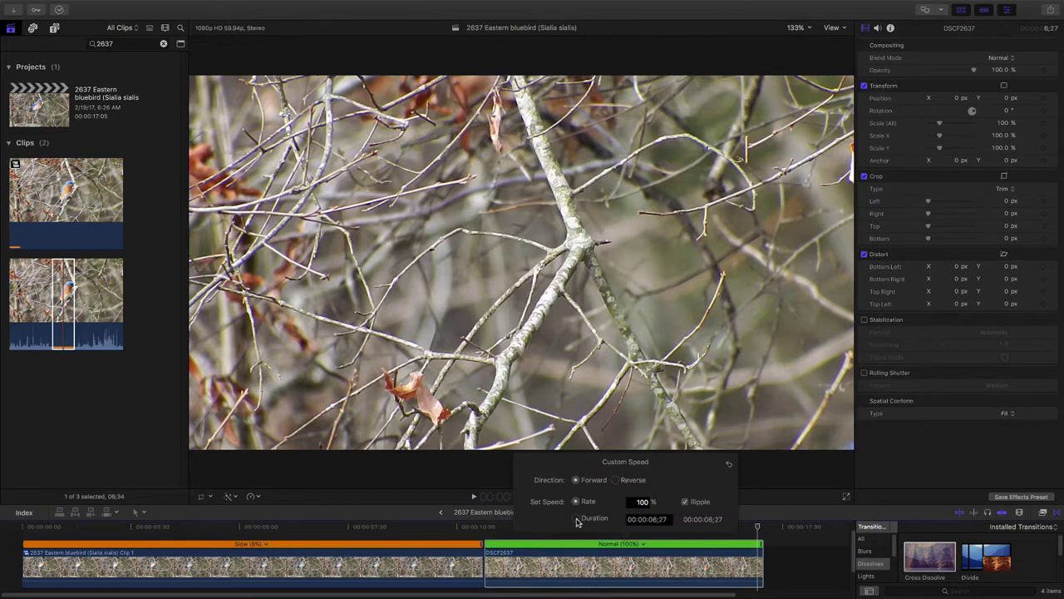
click(577, 519)
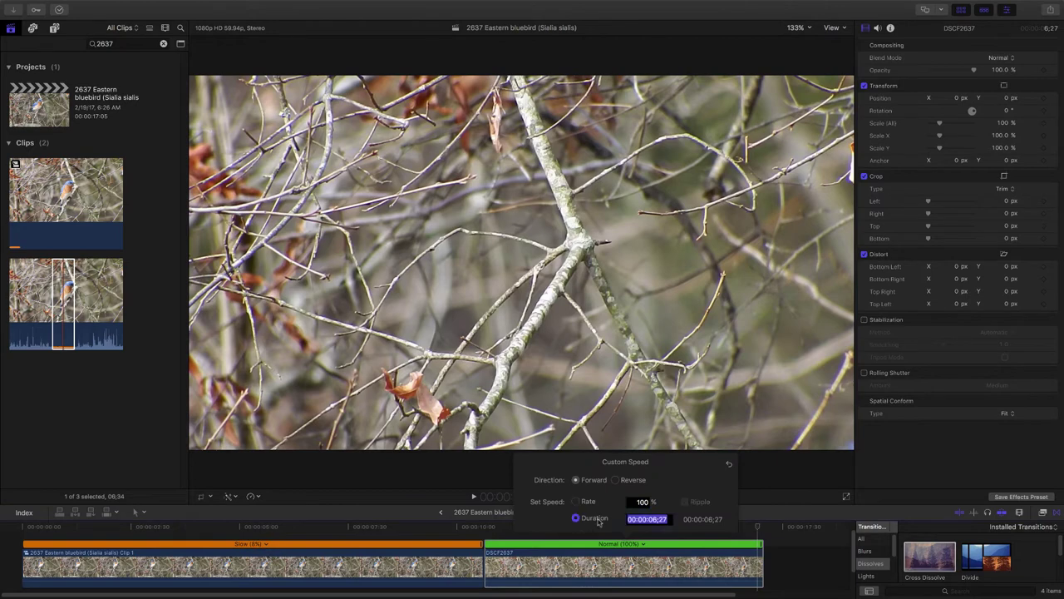
click(669, 518)
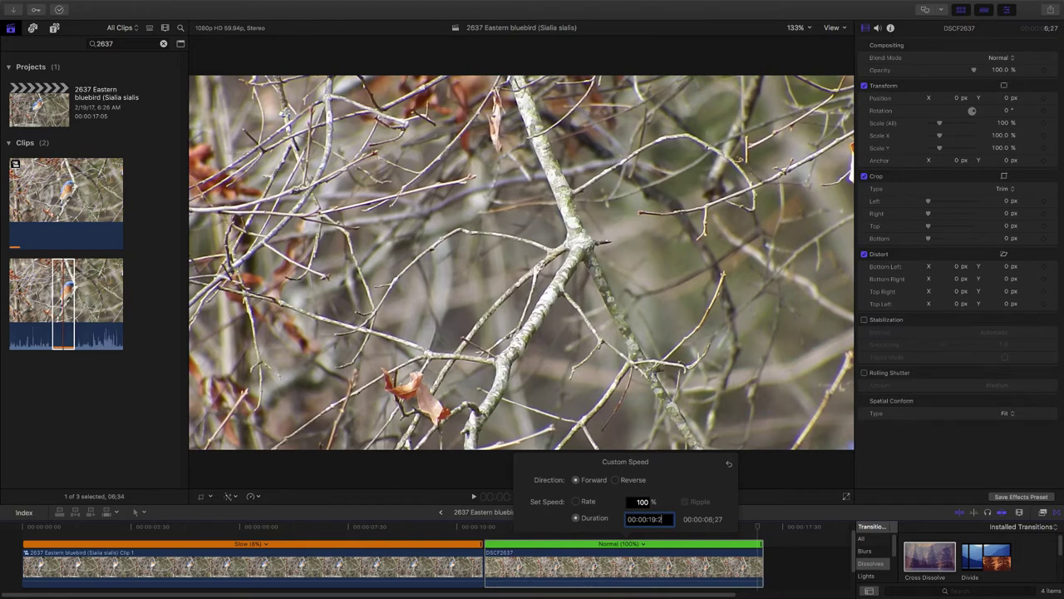
key(Return)
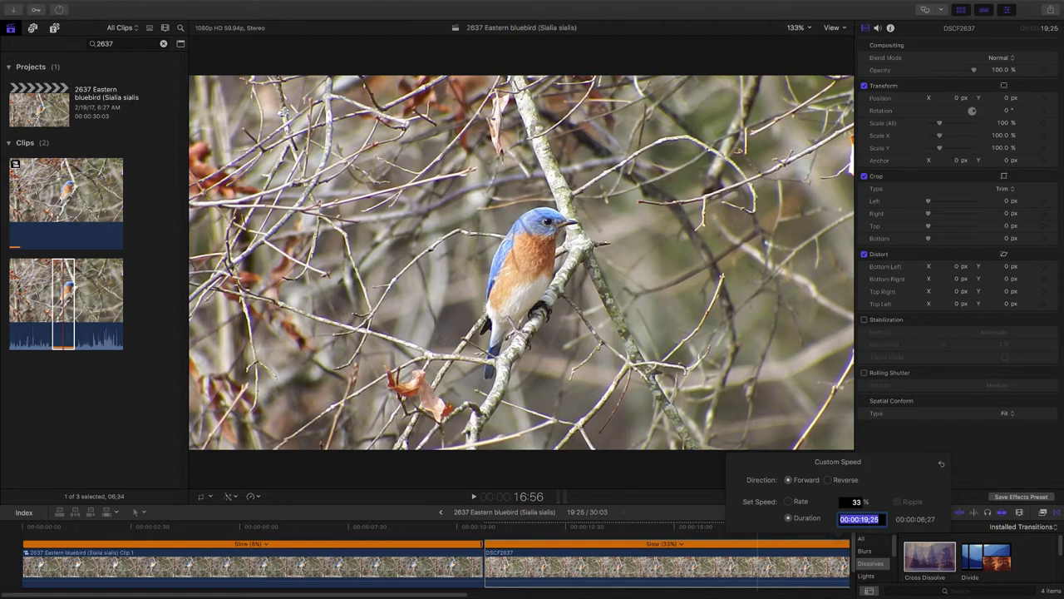
click(709, 532)
key(shift+z)
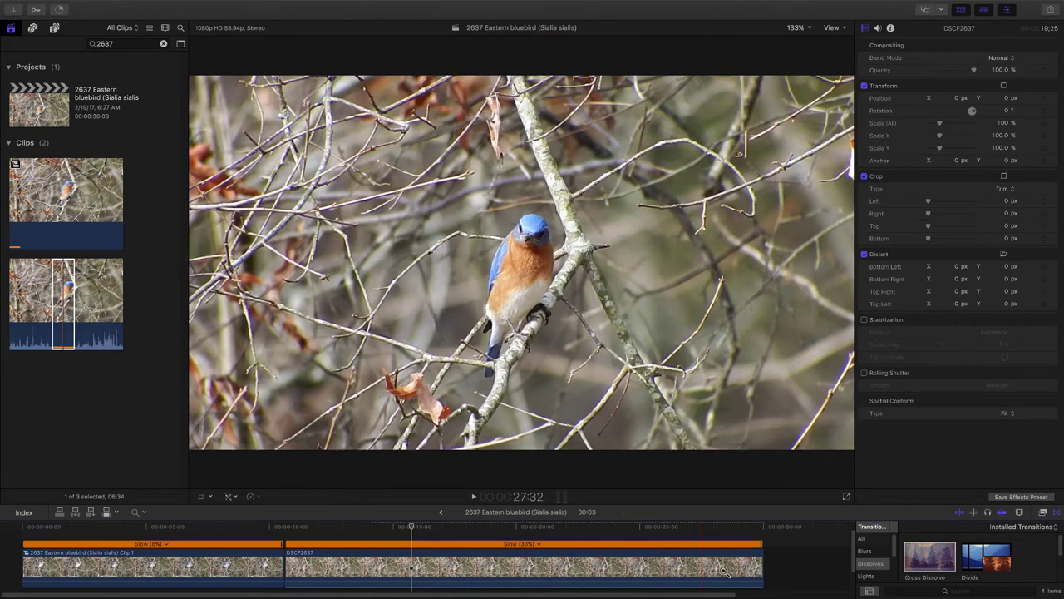
Drop a Cross Dissolve on the edit point between the two bluebird clips
drag(921, 557, 286, 567)
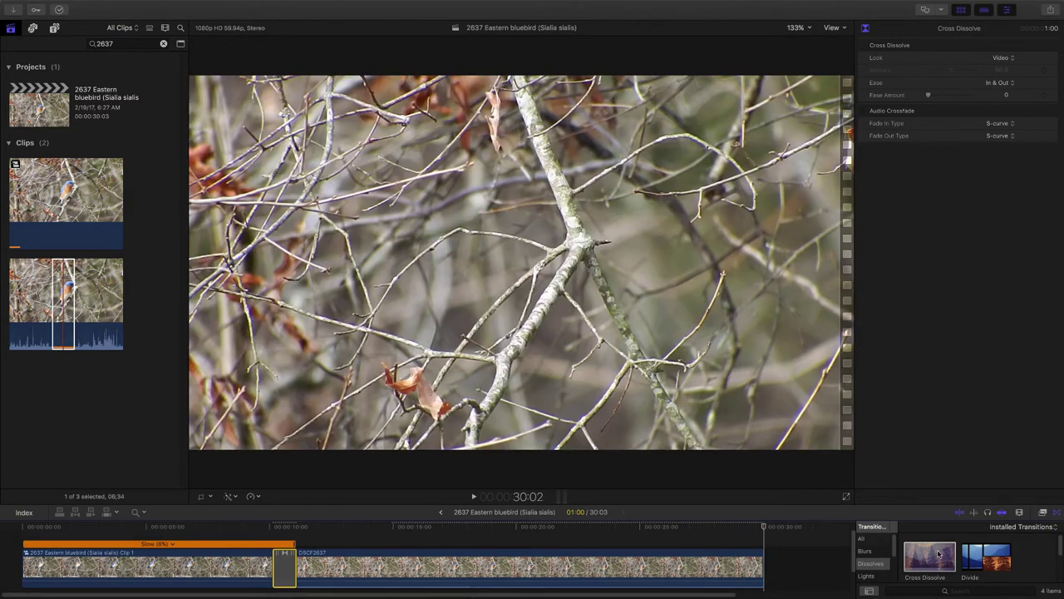
Add a Cross Dissolve to the end edge of the second clip
click(938, 555)
drag(939, 555, 752, 565)
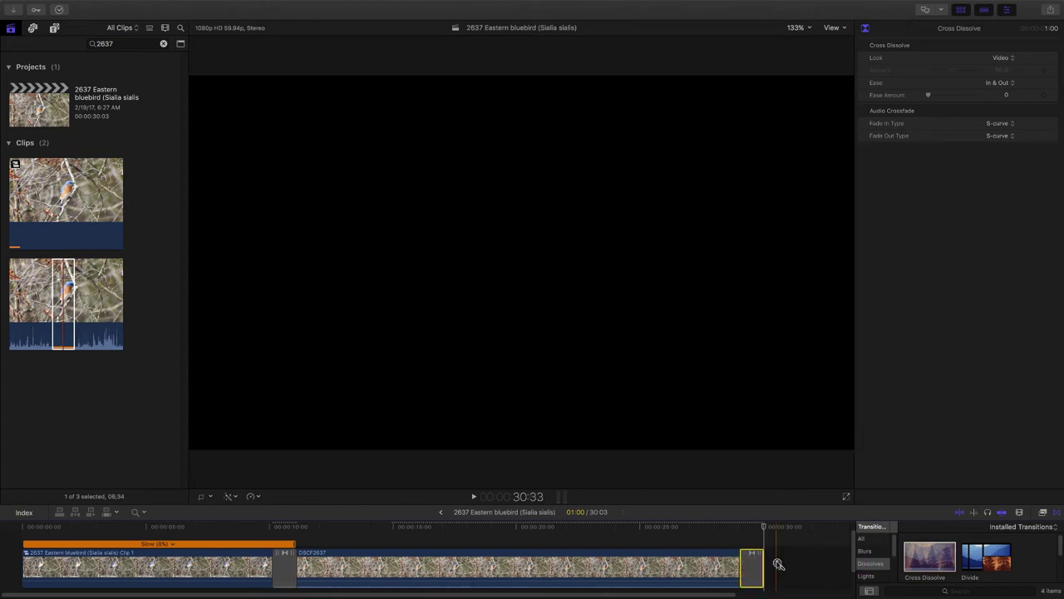